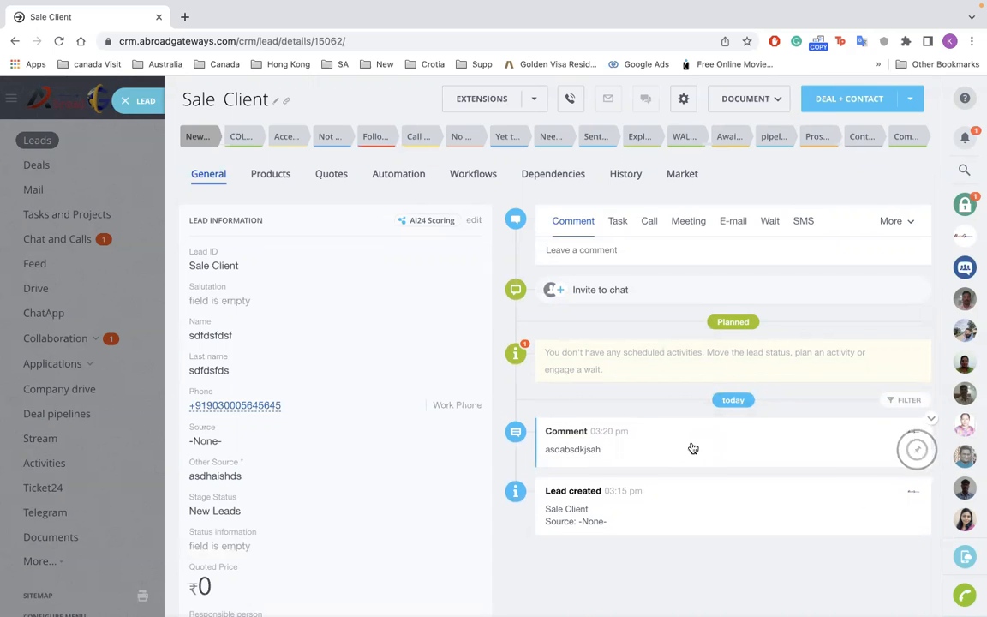
Step: Pin the "asdabsdkjsah" comment to the top of the lead's timeline and open a blank new comment
left_click(916, 450)
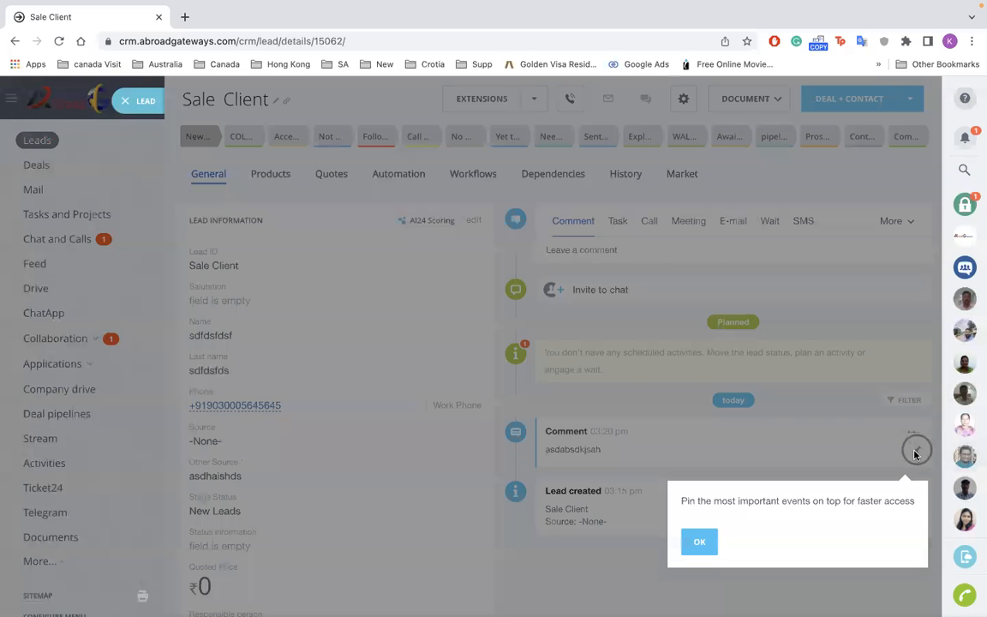
left_click(710, 540)
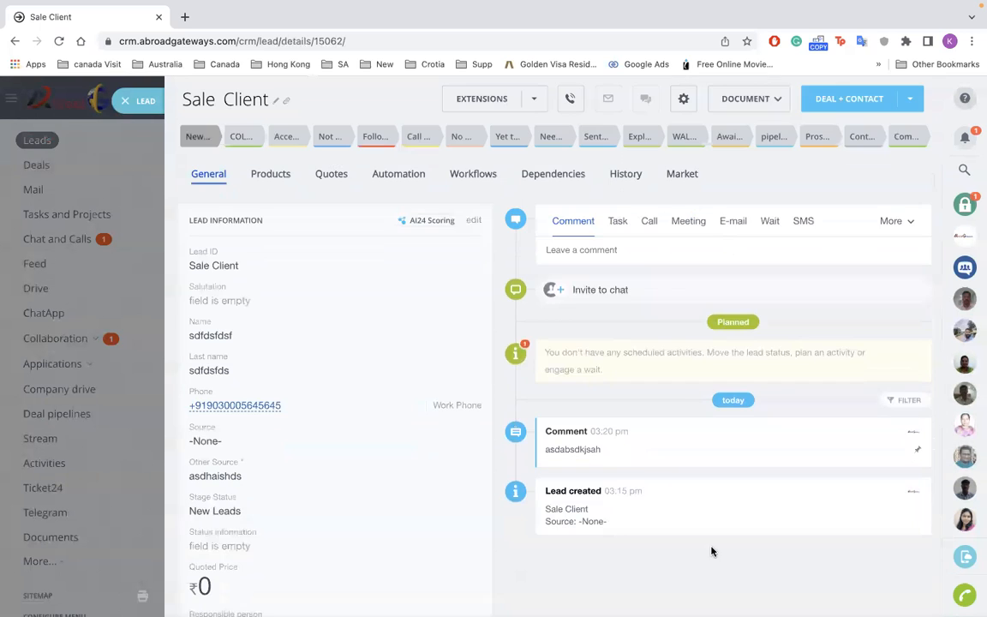
left_click(919, 451)
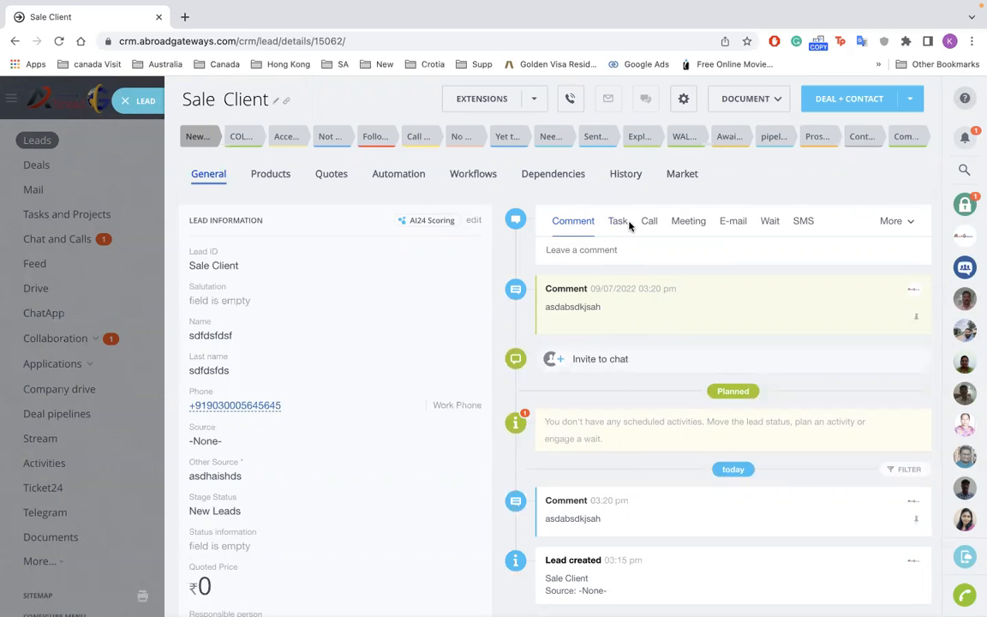
left_click(593, 249)
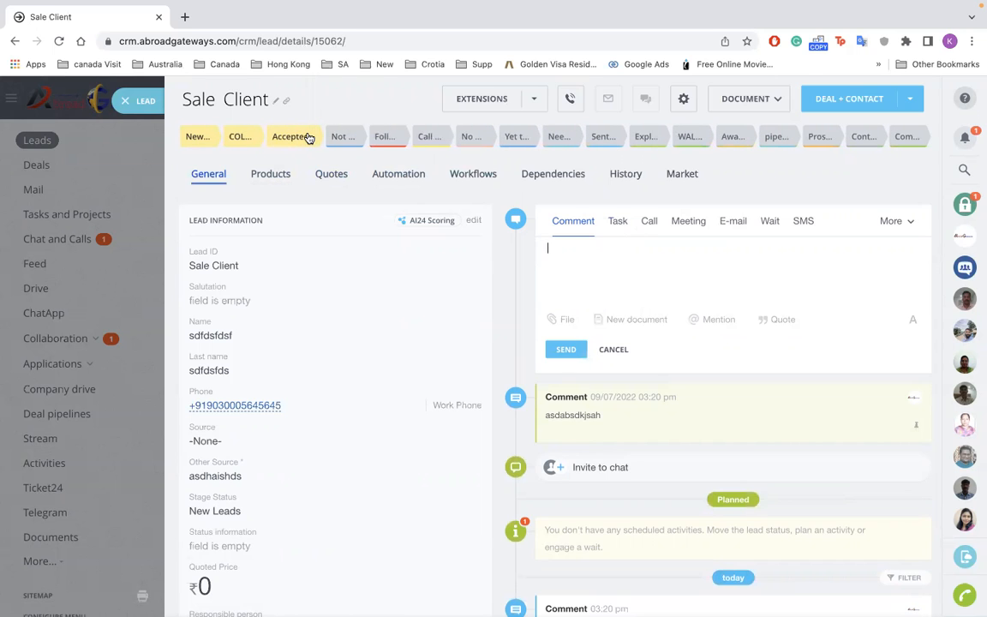
Step: Change the lead's stage to Not Answered, filling the required Deal Rating with Cold and Branch with BEGUMPET
left_click(331, 136)
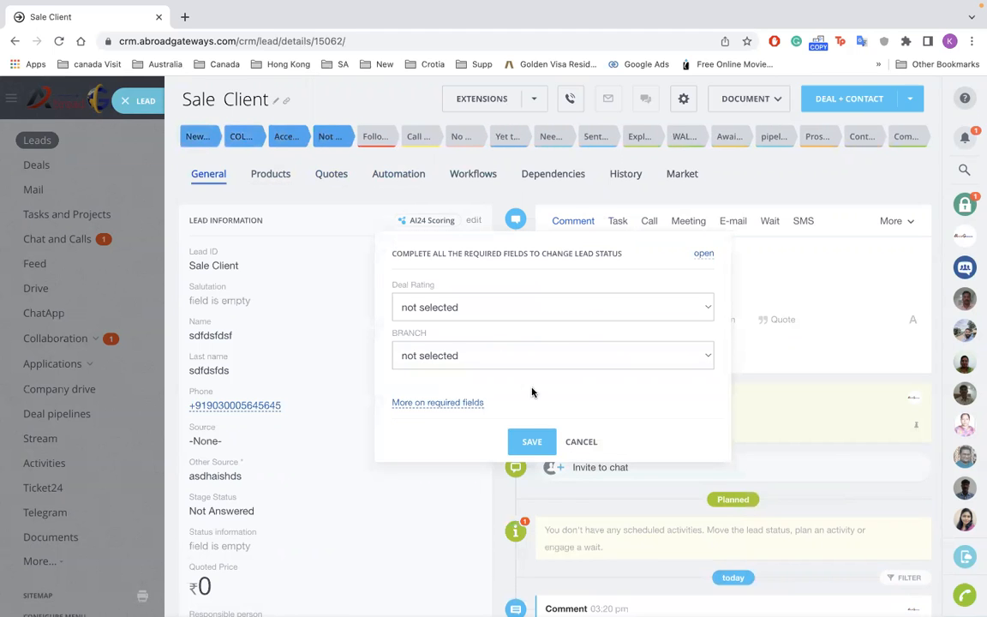
left_click(517, 314)
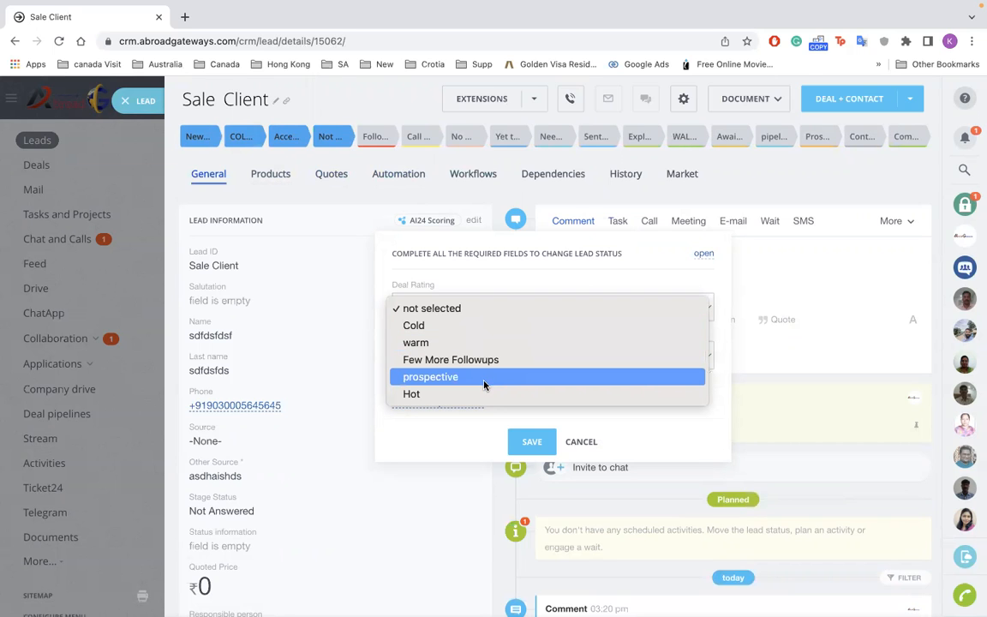
left_click(492, 326)
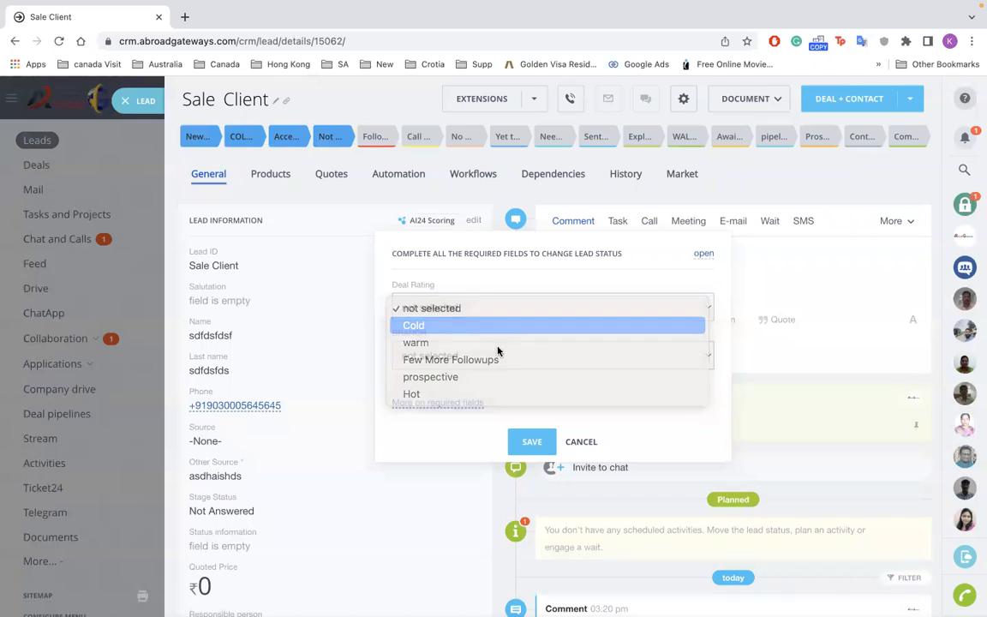
left_click(515, 361)
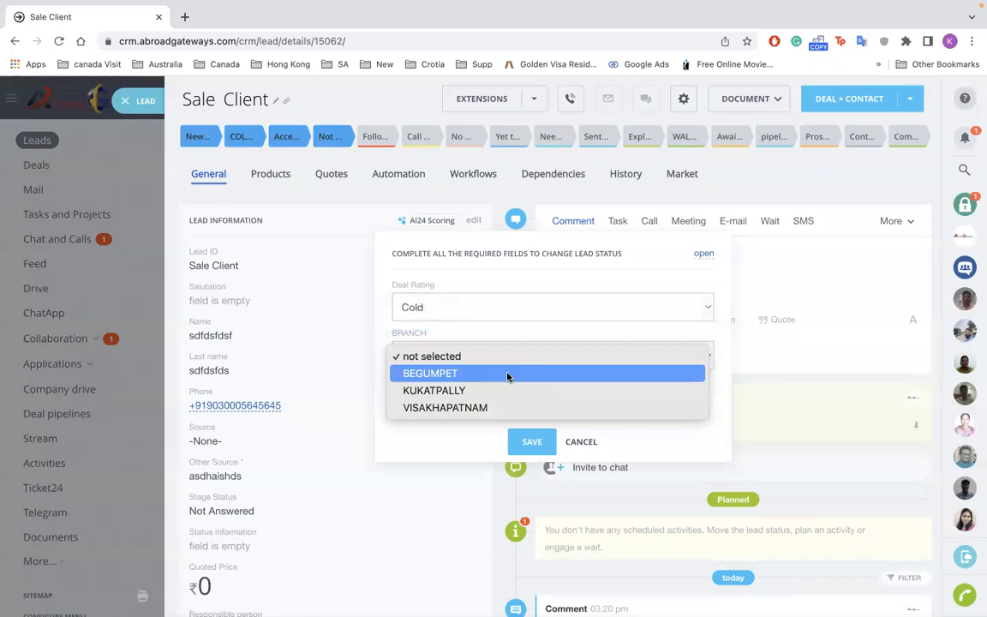
left_click(511, 373)
left_click(527, 443)
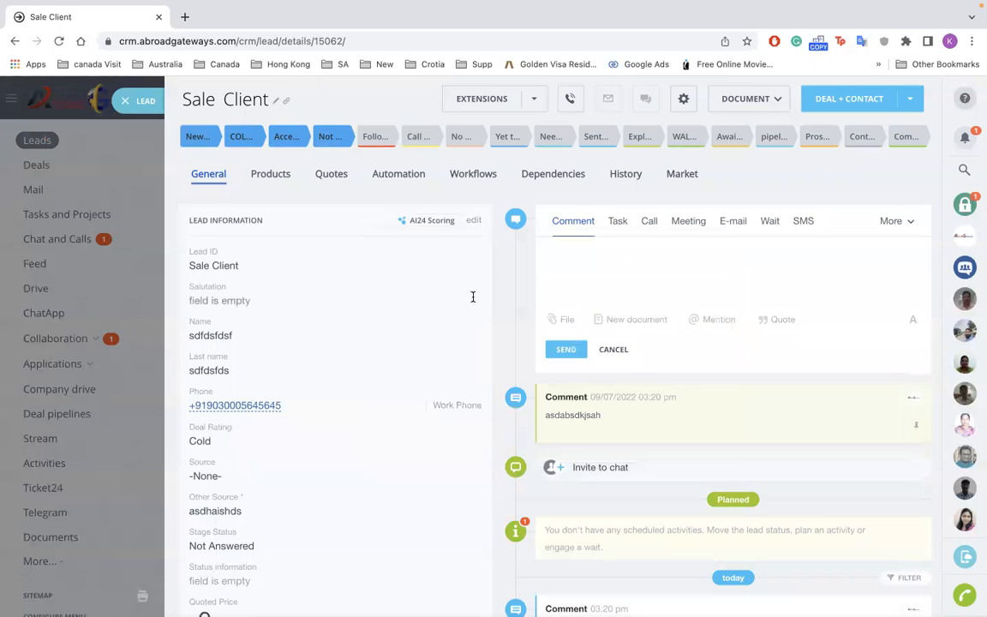
Step: Switch the lead's stage to Accepted, check the status-change entries in the timeline, and return the stage to Not Answered
left_click(300, 139)
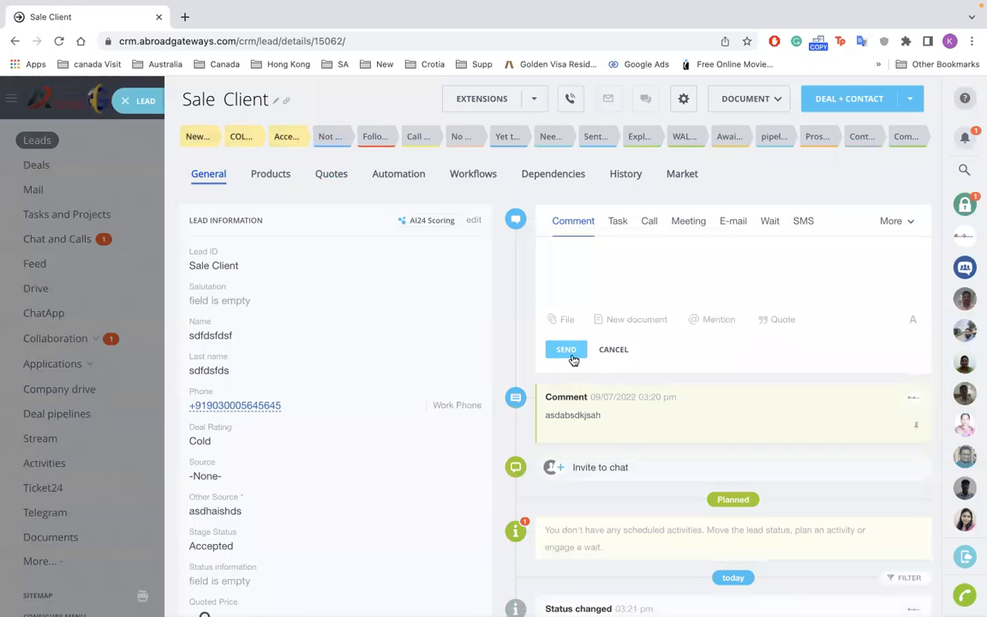
scroll(573, 358, "down", 3)
scroll(651, 472, "up", 1)
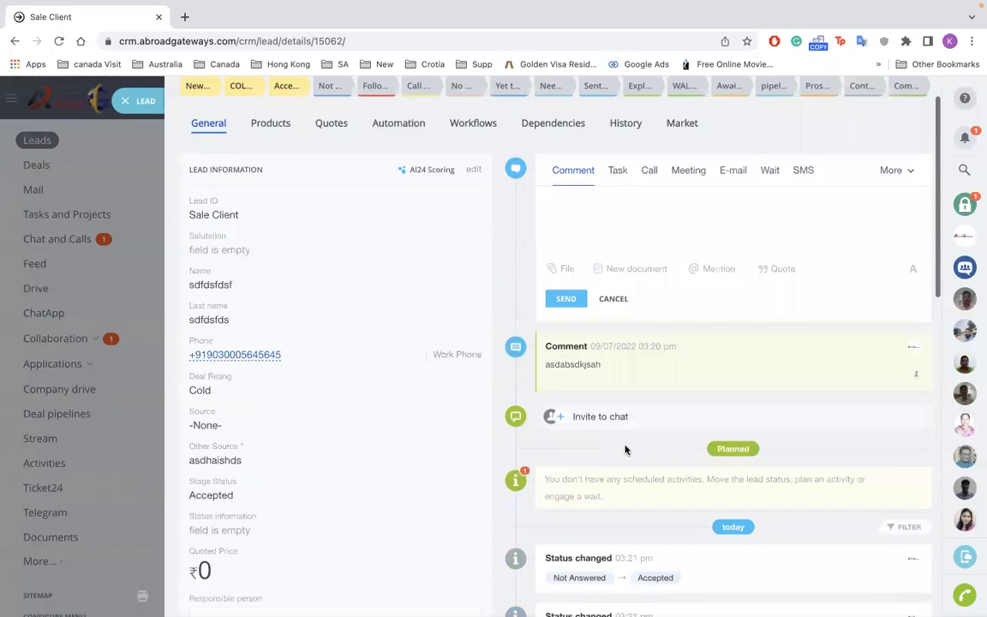
scroll(626, 450, "up", 1)
left_click(335, 140)
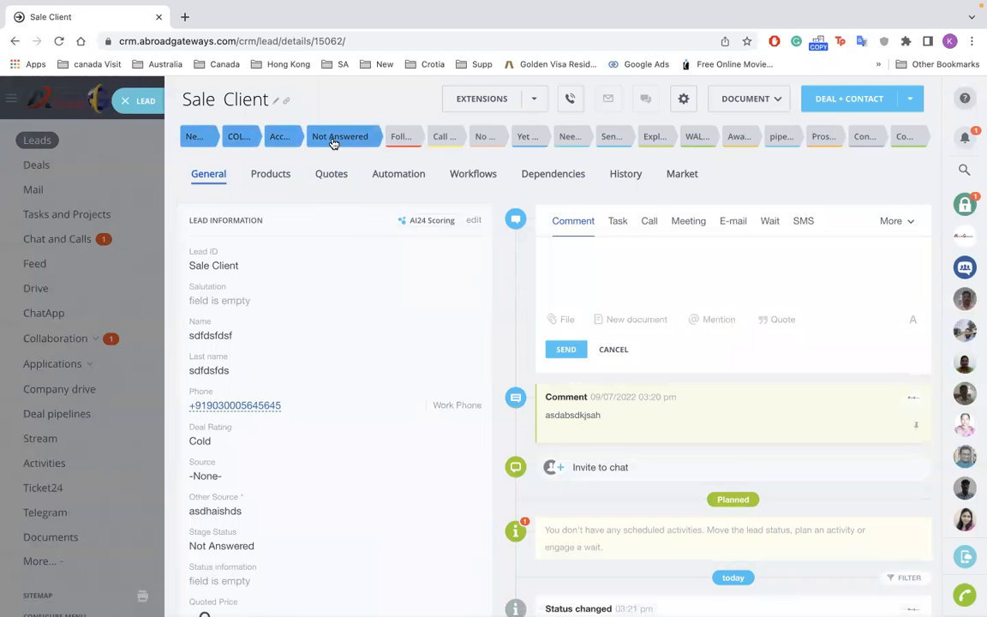
Step: Close the lead's details and look through the stage columns on the leads Kanban board
mouse_move(673, 7)
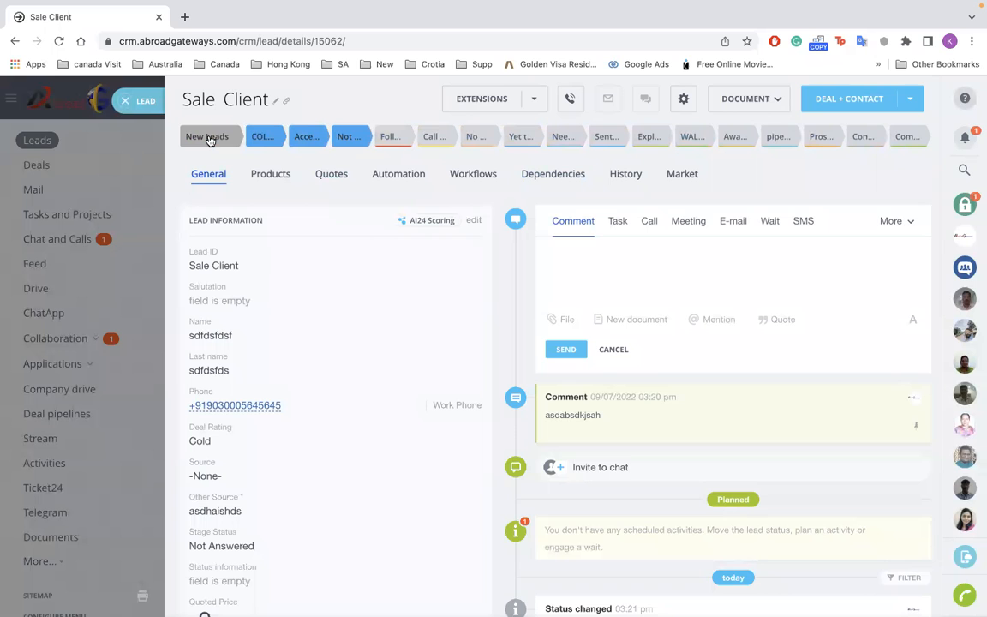
left_click(121, 103)
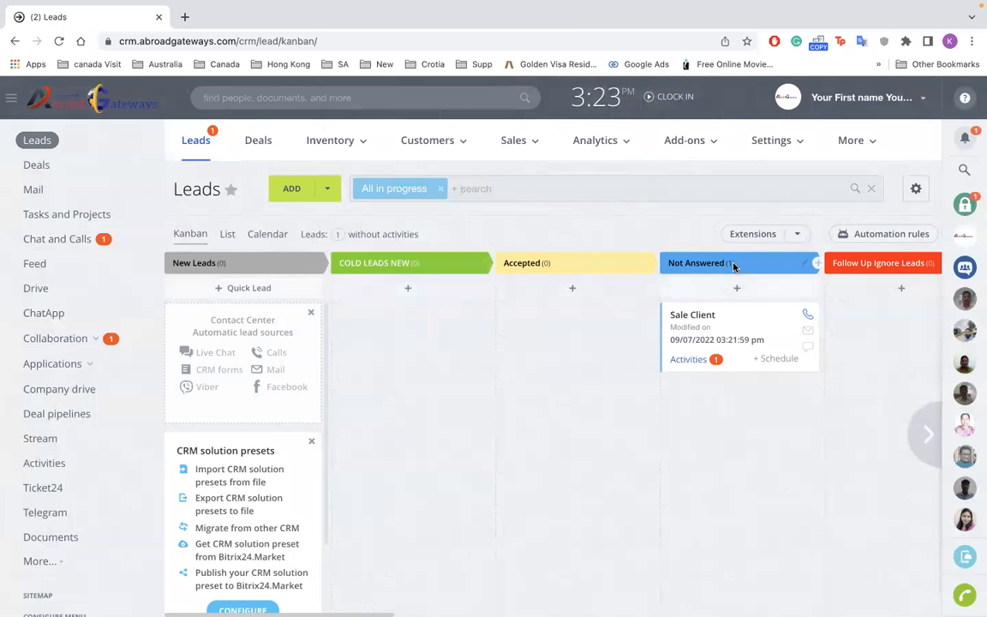
mouse_move(923, 321)
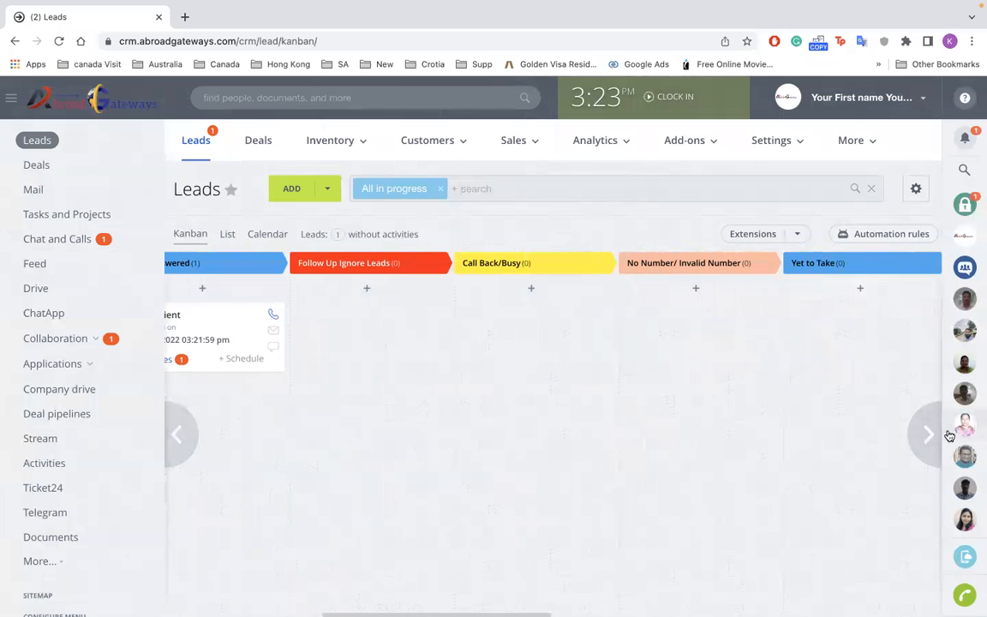
mouse_move(169, 449)
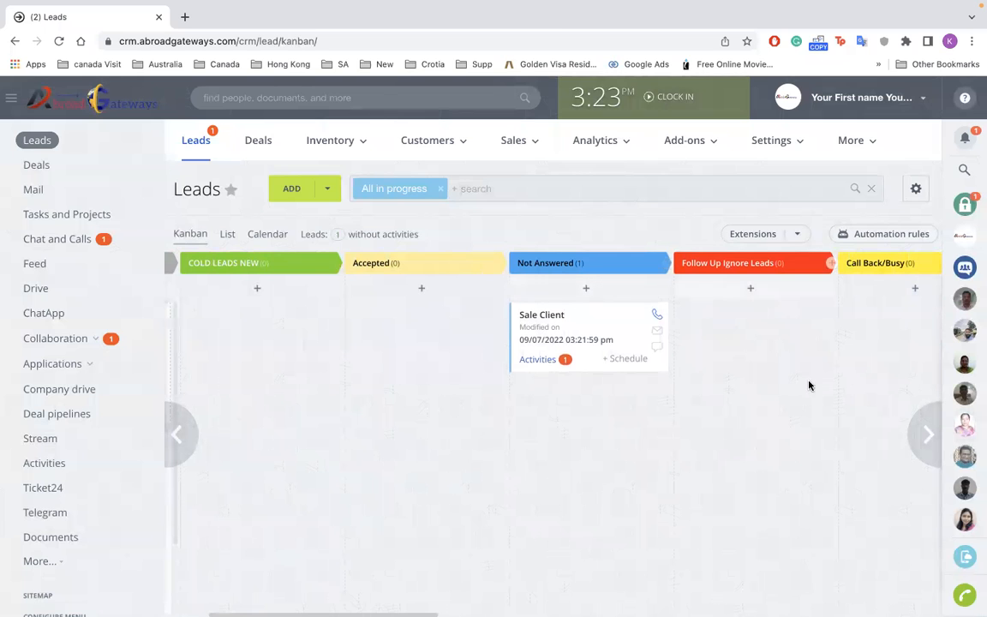
Step: Move the Sale Client card to the Call Back/Busy stage and on to No Number/Invalid Number
left_click_drag(557, 327, 844, 321)
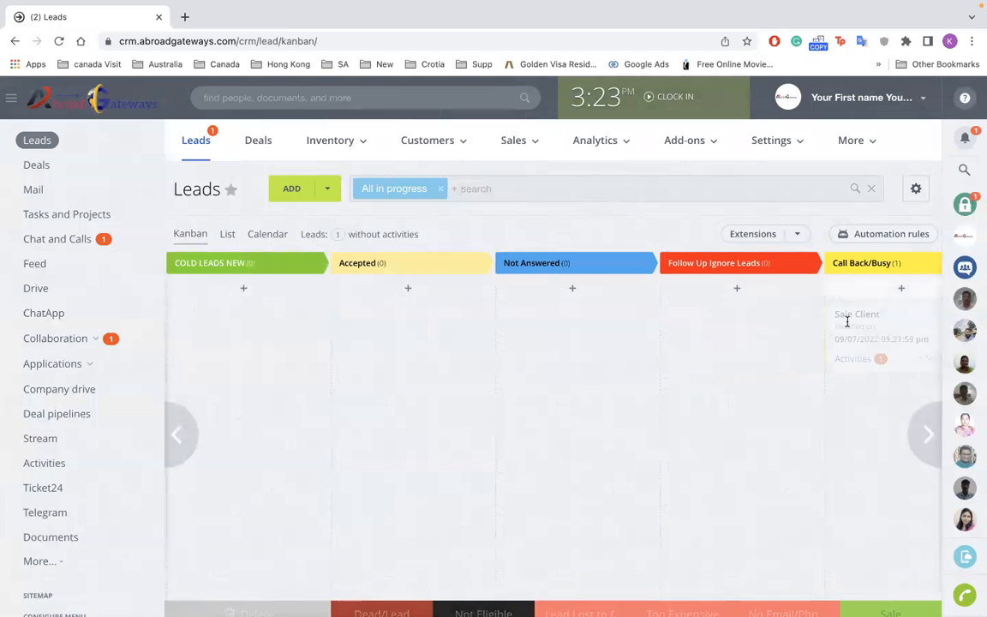
left_click(500, 353)
left_click(442, 404)
left_click(470, 399)
scroll(665, 418, "right", 5)
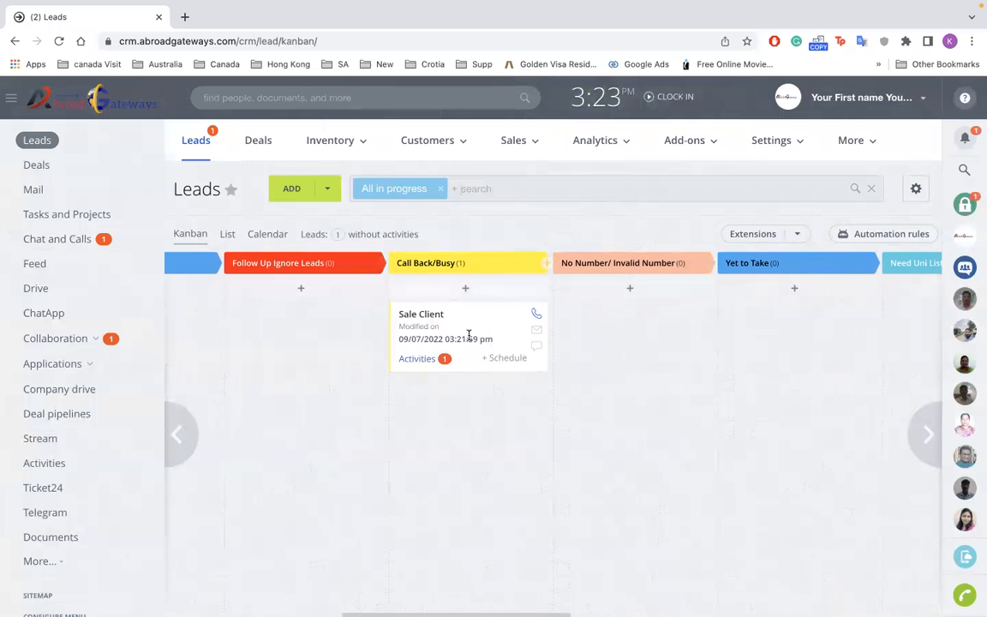
left_click_drag(471, 335, 597, 342)
Step: Move the Sale Client card to the Yet to Take stage, saving Australia as the required country of interest
scroll(597, 345, "right", 5)
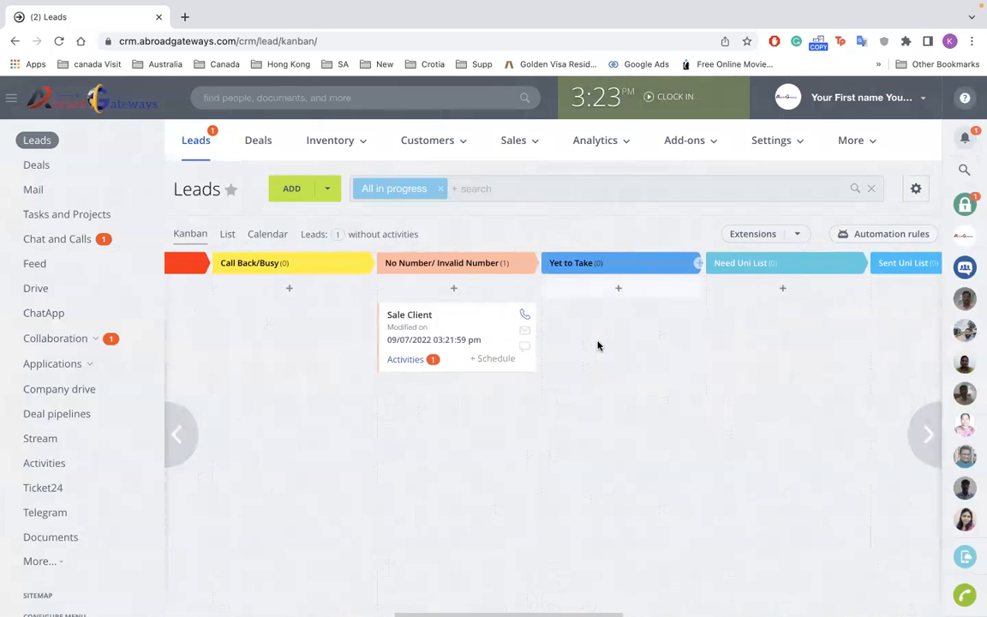
scroll(598, 345, "right", 2)
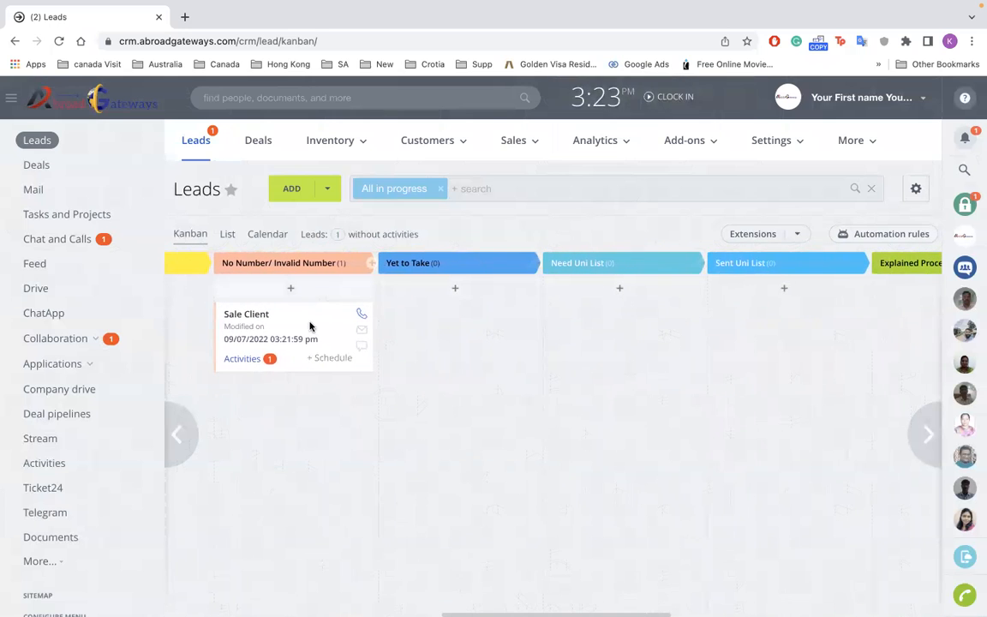
left_click_drag(310, 325, 408, 324)
left_click(410, 335)
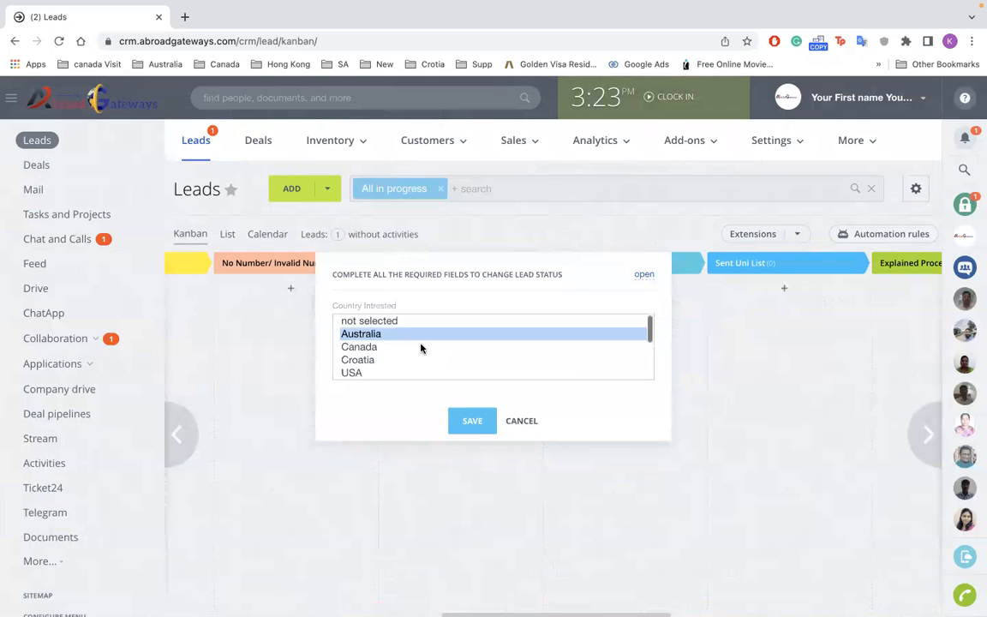
left_click(474, 420)
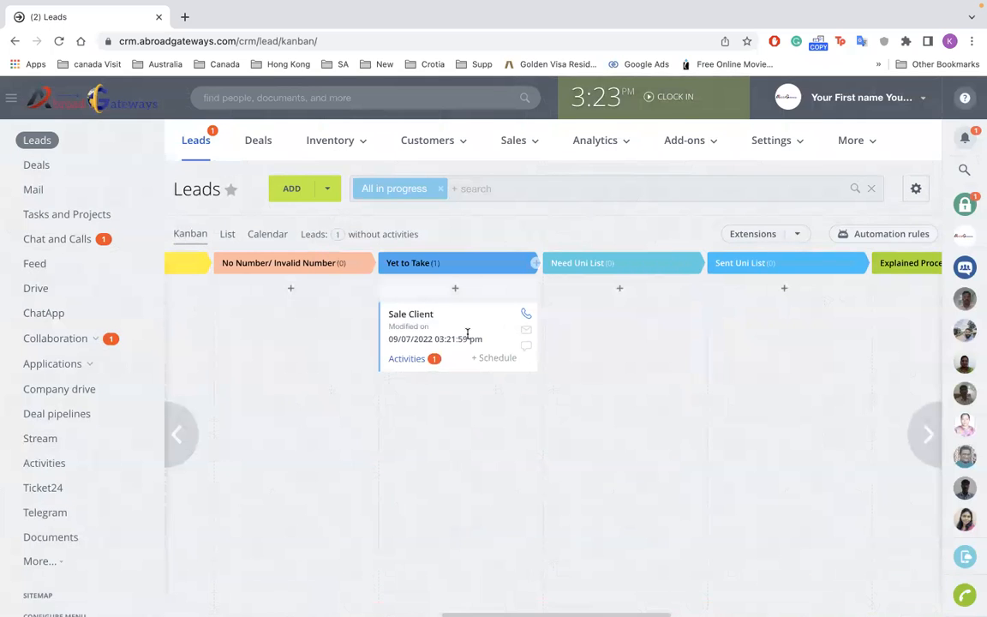
Step: Move the Sale Client card through Need Uni List and Sent Uni List and back to Yet to Take
scroll(467, 335, "right", 3)
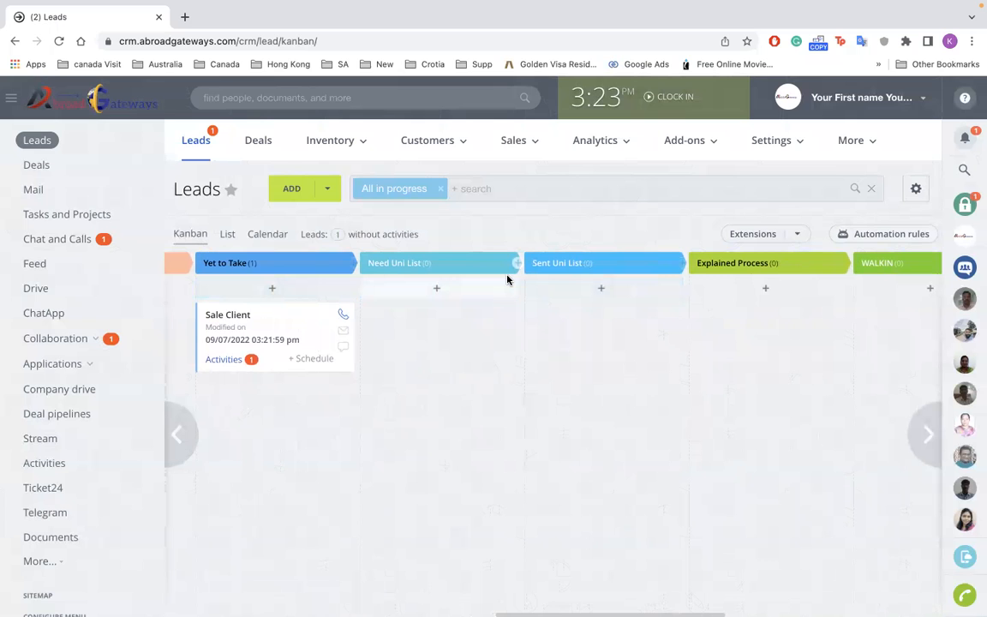
left_click_drag(307, 315, 394, 324)
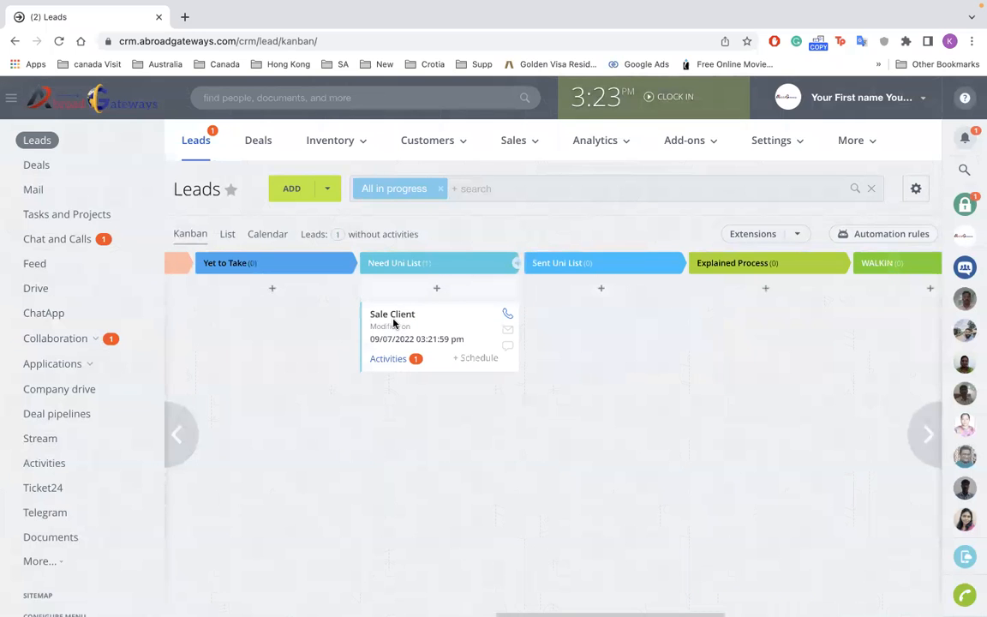
left_click_drag(395, 323, 555, 317)
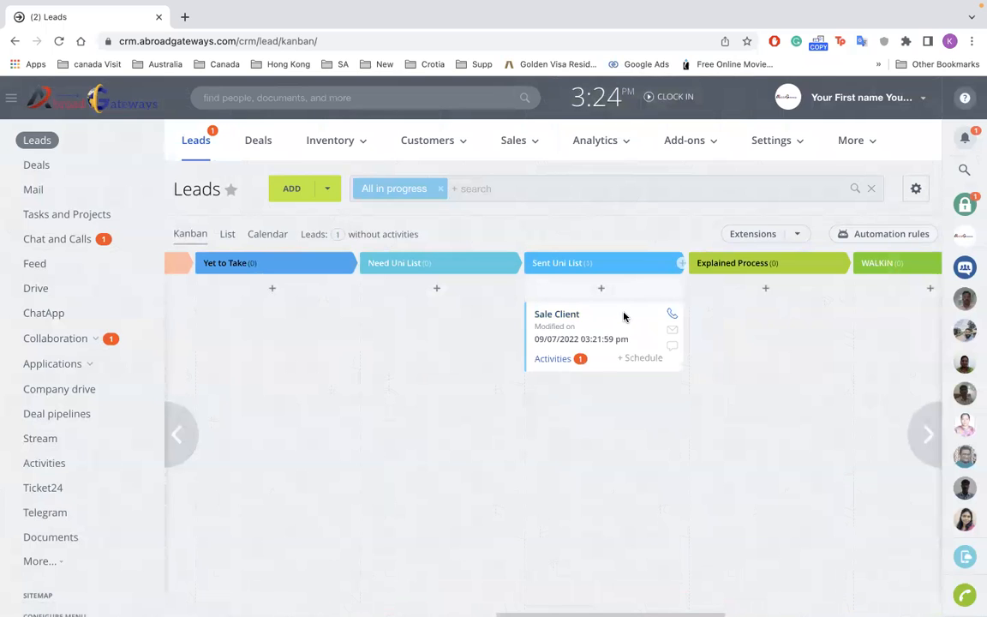
left_click_drag(624, 317, 253, 324)
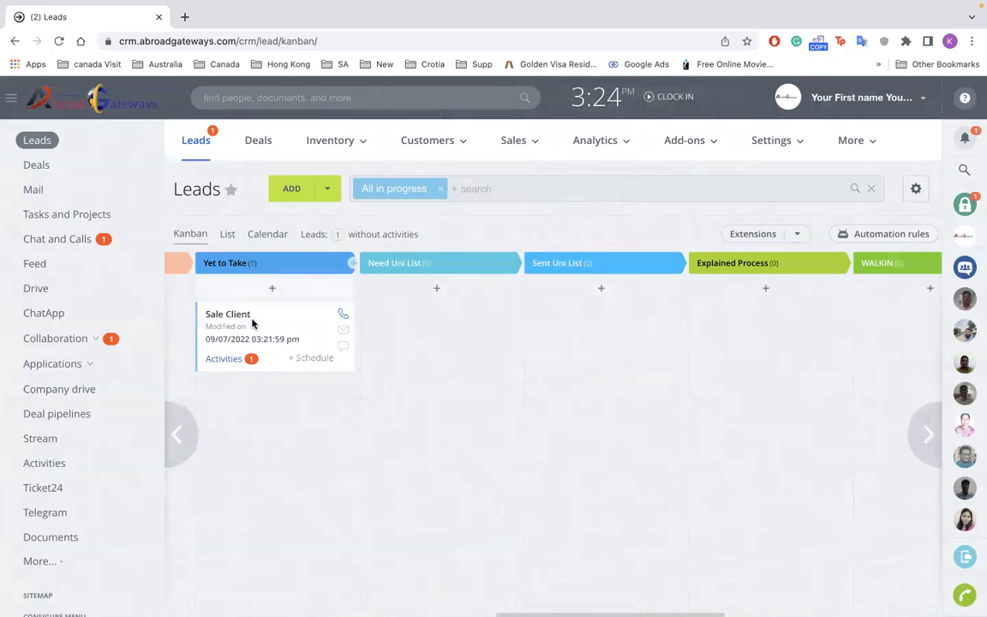
Step: Move the Sale Client card to the Explained Process stage and save the lead's required work e-mail address
left_click_drag(288, 321, 718, 335)
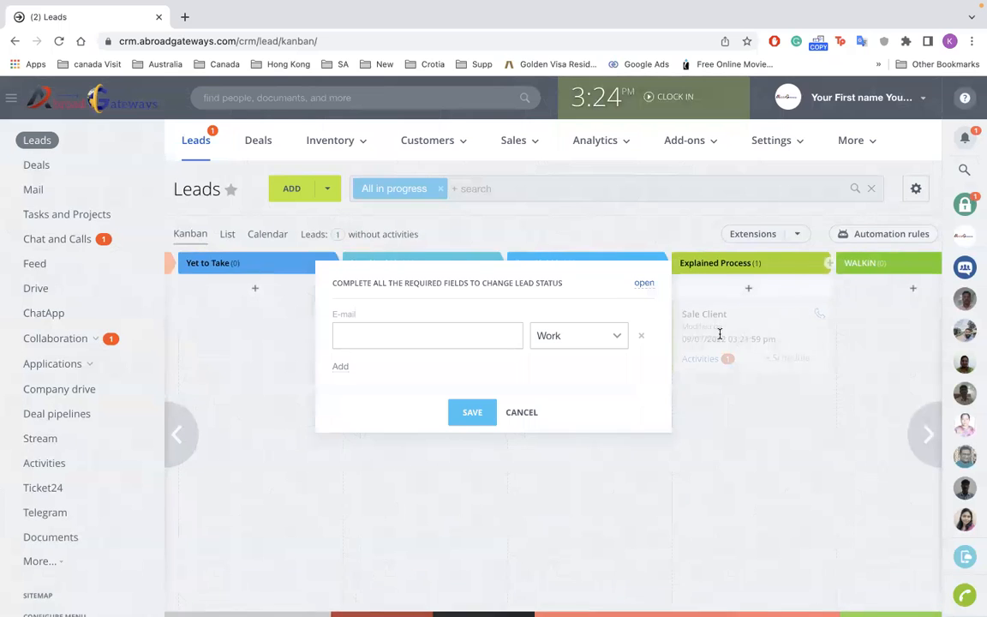
left_click(473, 340)
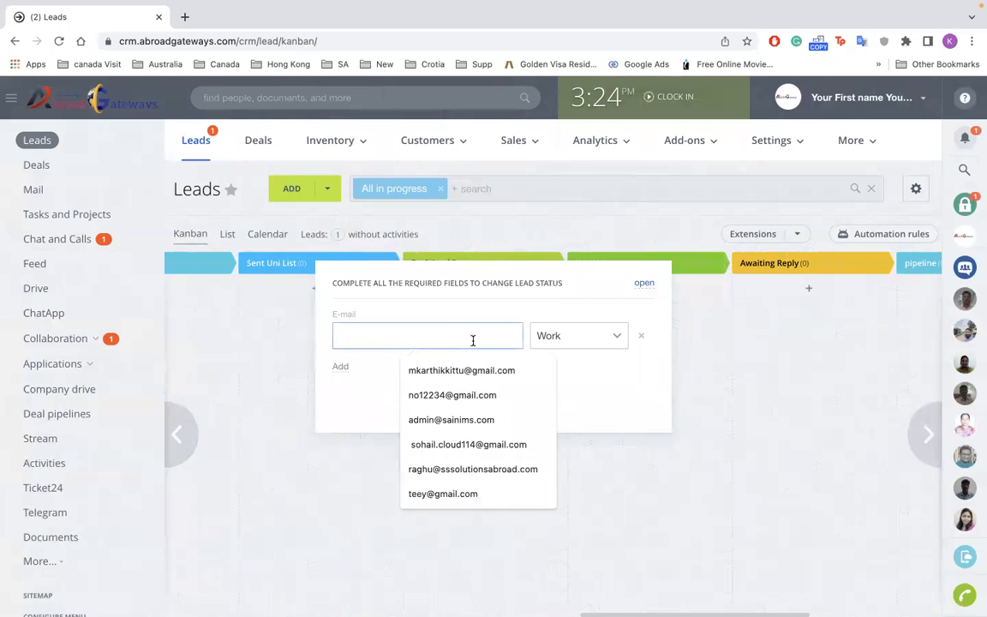
left_click(420, 395)
left_click(469, 410)
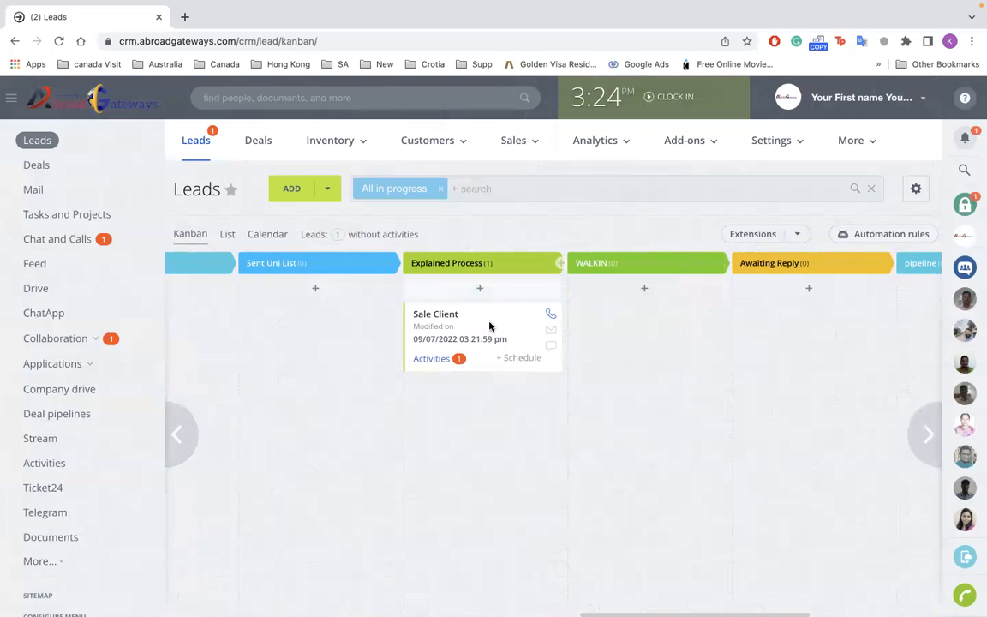
Step: Advance the Sale Client card to the WALKIN stage and on to Awaiting Reply
left_click_drag(489, 325, 609, 321)
scroll(609, 321, "right", 5)
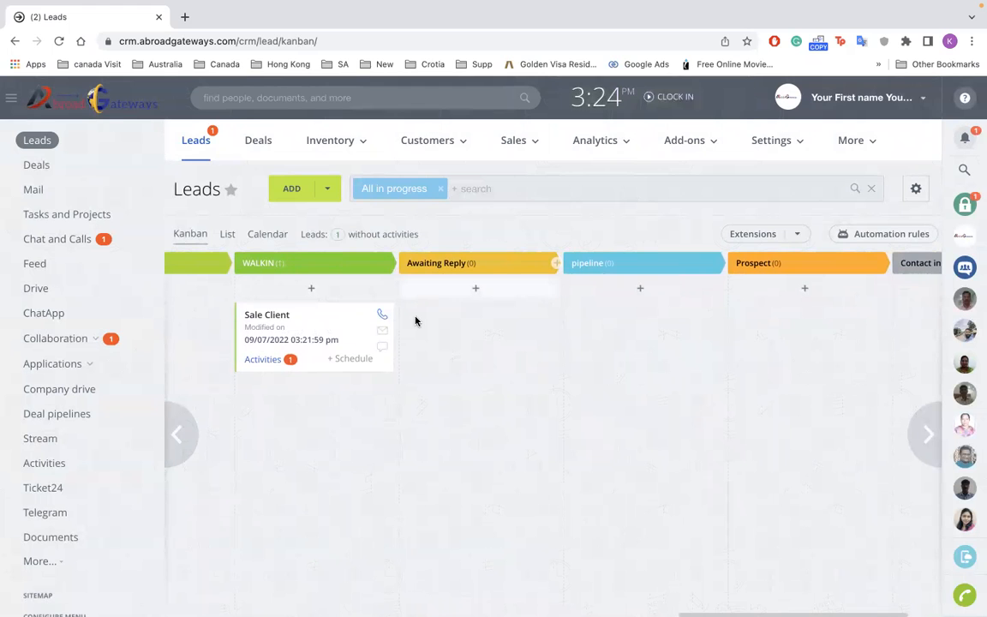
left_click_drag(332, 320, 428, 321)
Step: Advance the Sale Client card to the pipeline stage and on to Prospect
scroll(429, 322, "right", 2)
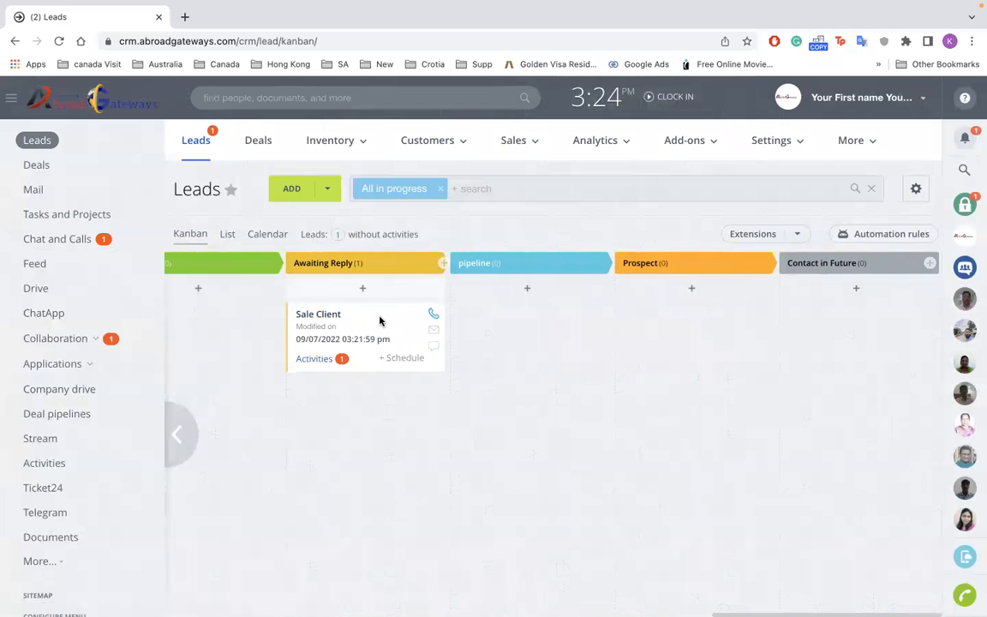
left_click_drag(380, 320, 485, 323)
scroll(571, 297, "right", 1)
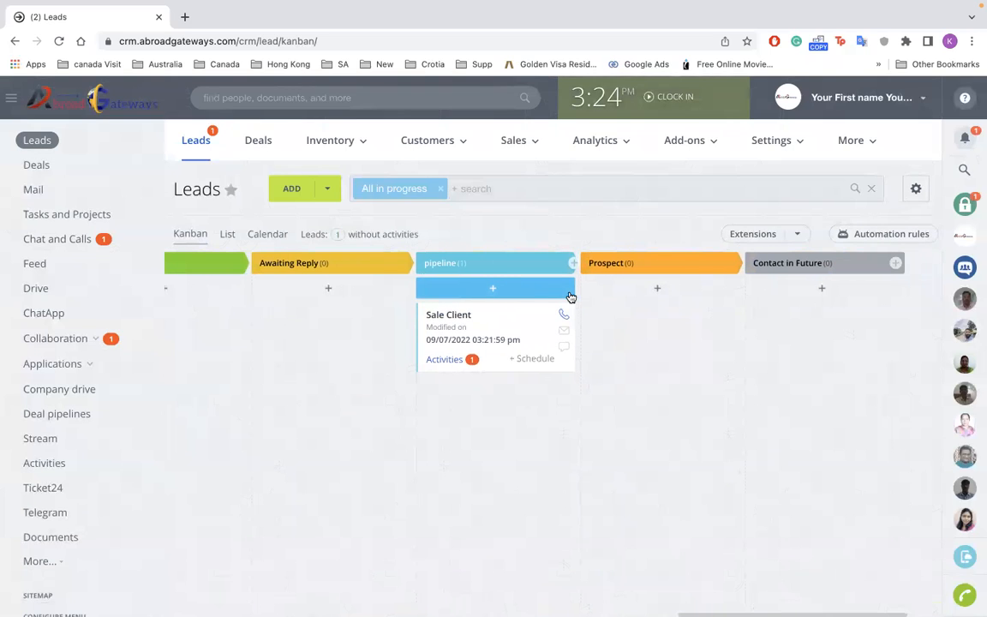
left_click_drag(521, 313, 612, 312)
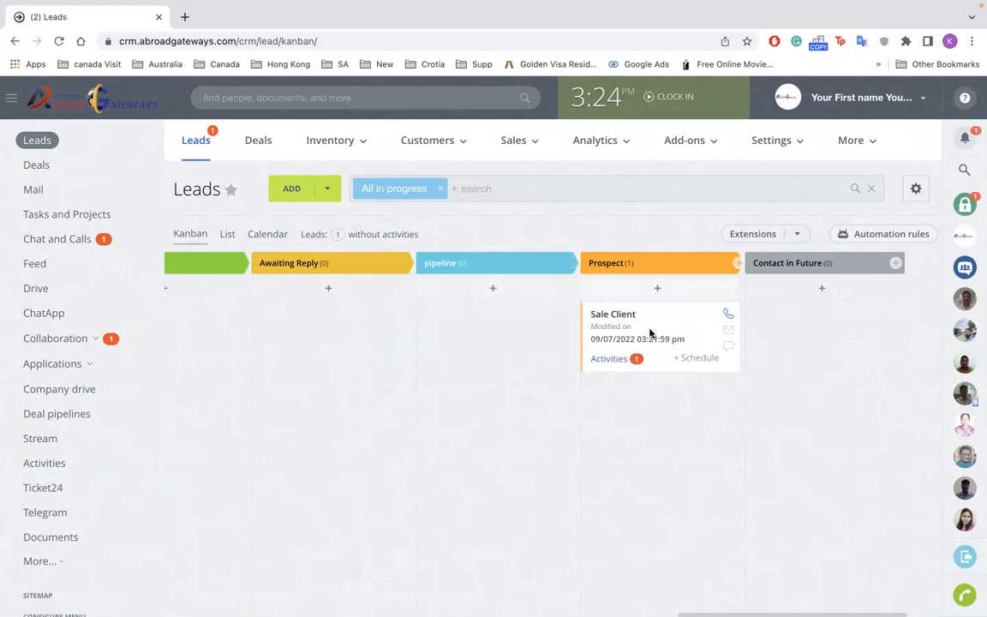
Step: Close the Sale Client lead as Dead/Lead and show the leads in the List view
left_click_drag(652, 333, 343, 583)
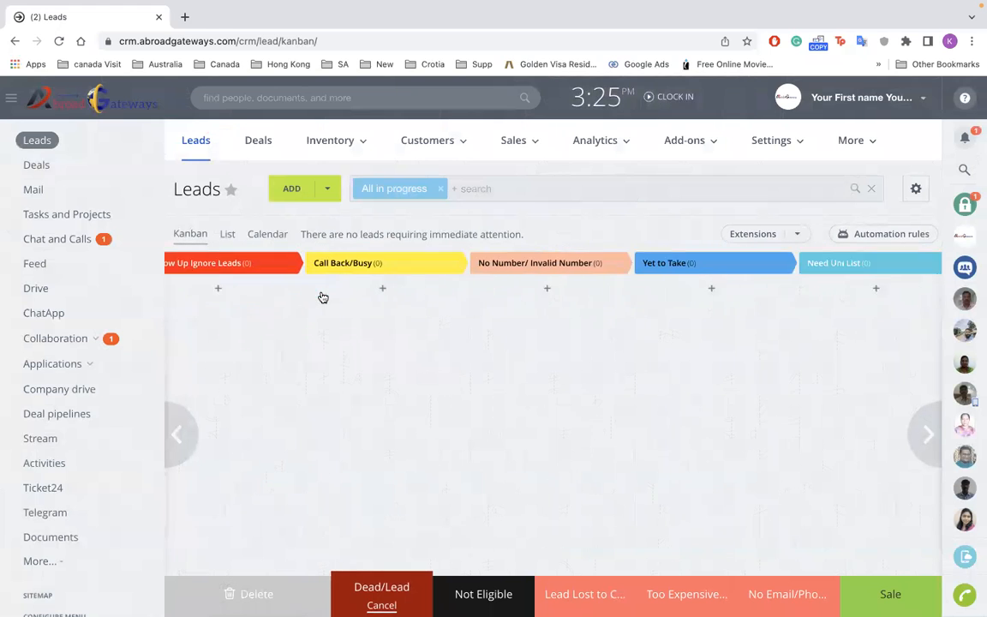
left_click(227, 234)
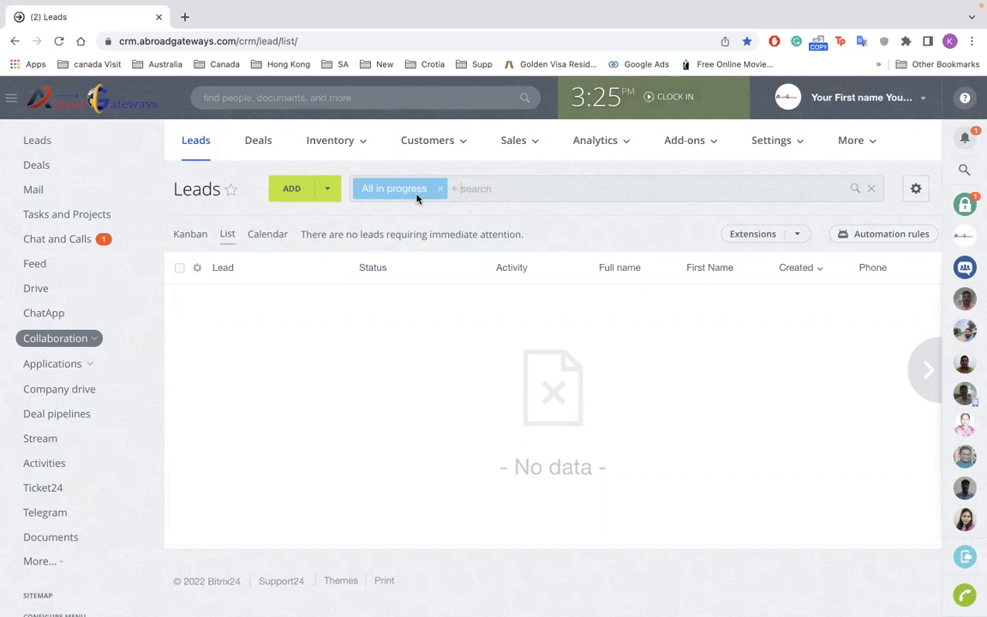
Step: Remove the All in progress filter from the leads list and reopen the Sale Client lead at the Explained Process stage
left_click(440, 192)
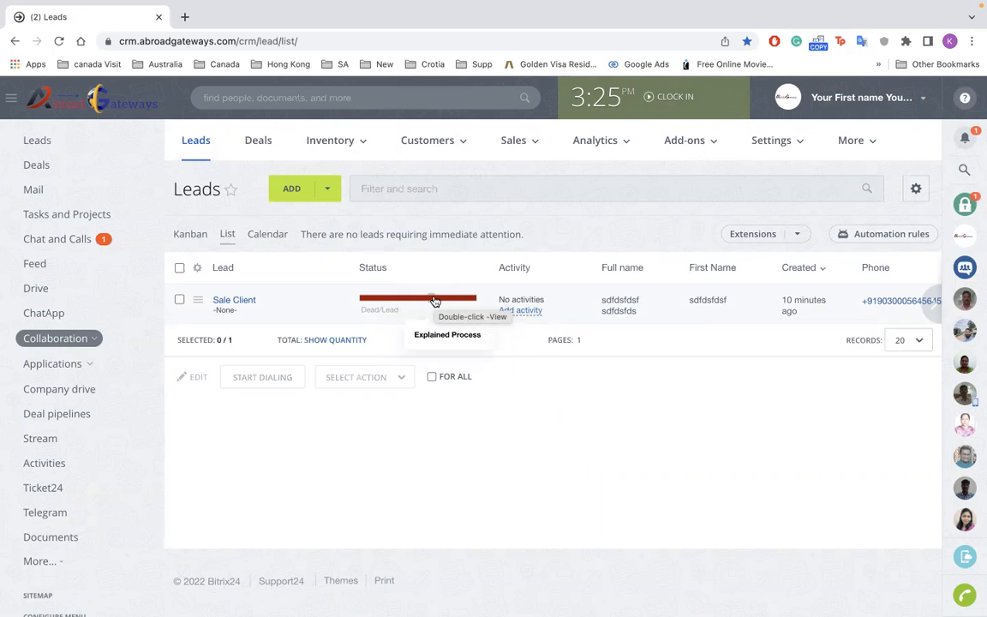
left_click(434, 301)
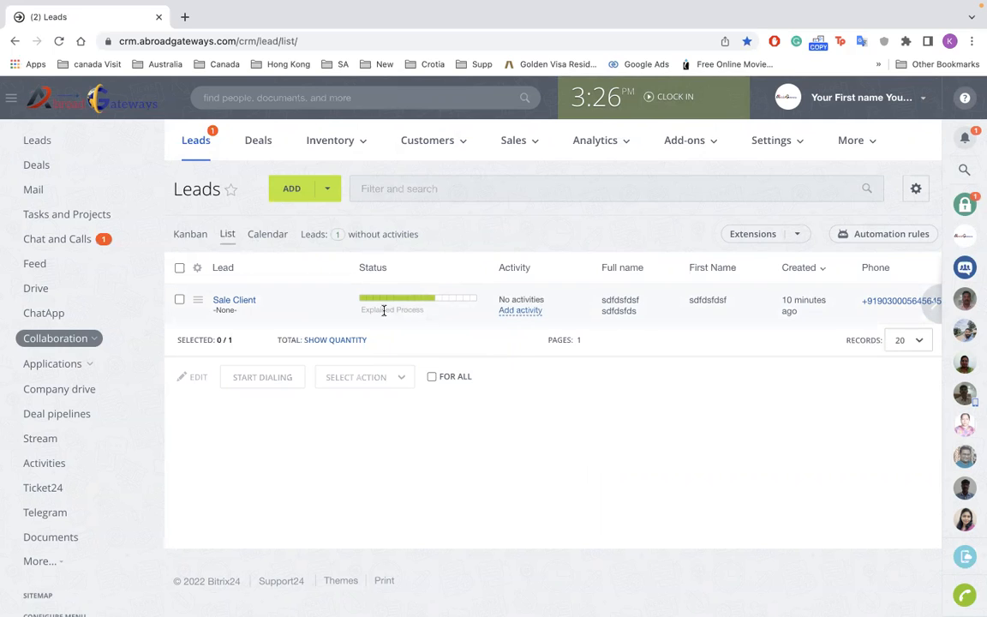
Step: Examine the Sale Client lead's details for its stage and status history, and return to the leads list
left_click(235, 301)
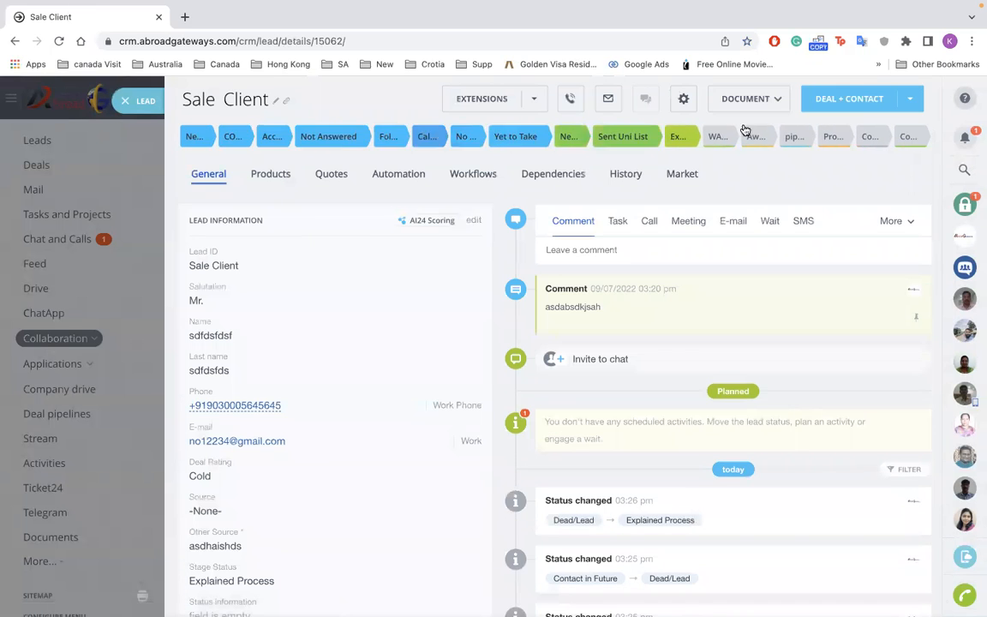
left_click(125, 100)
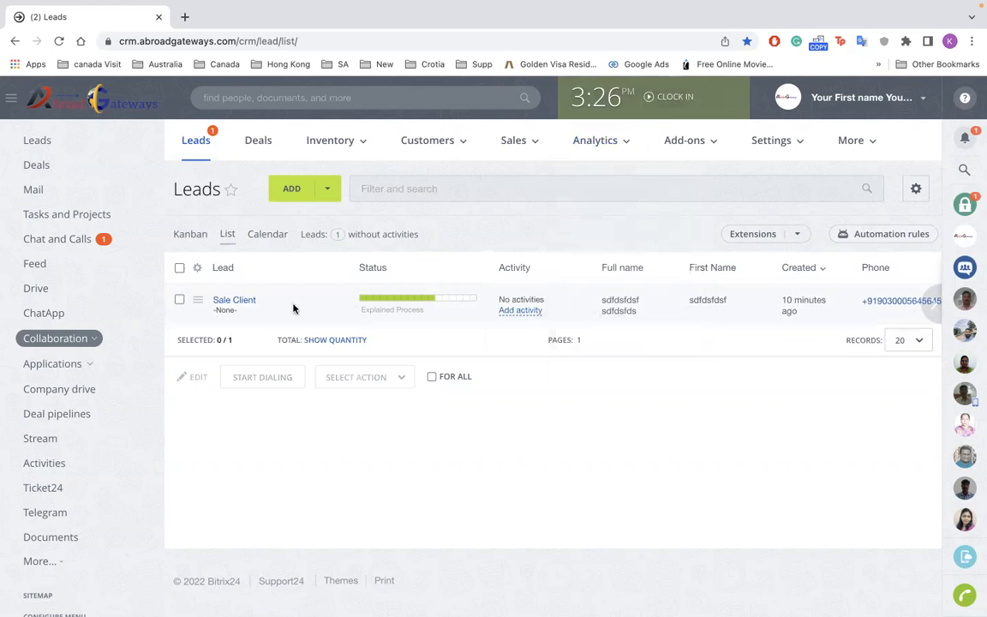
left_click(236, 300)
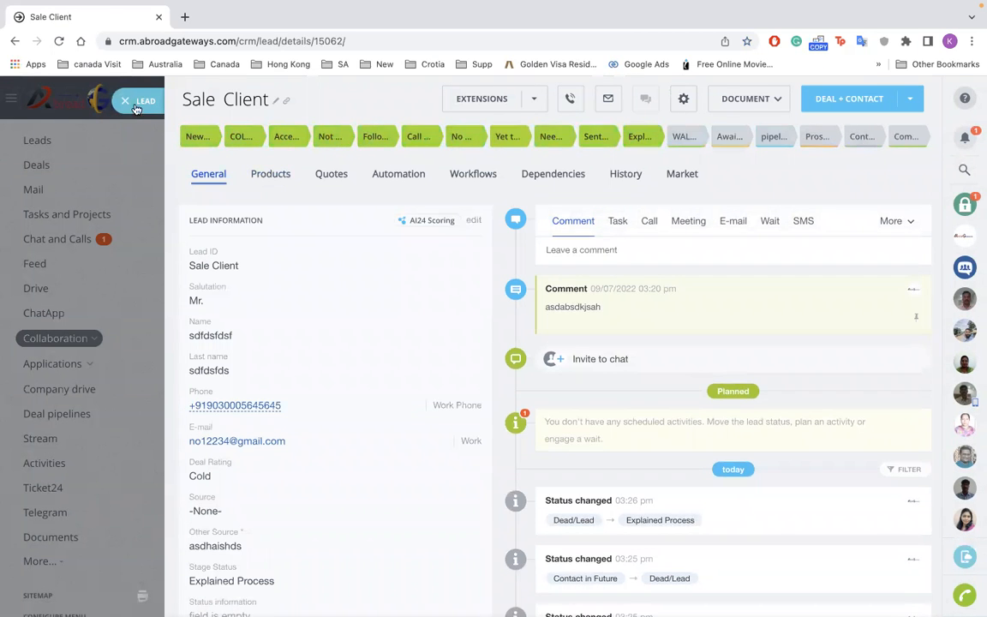
left_click(129, 101)
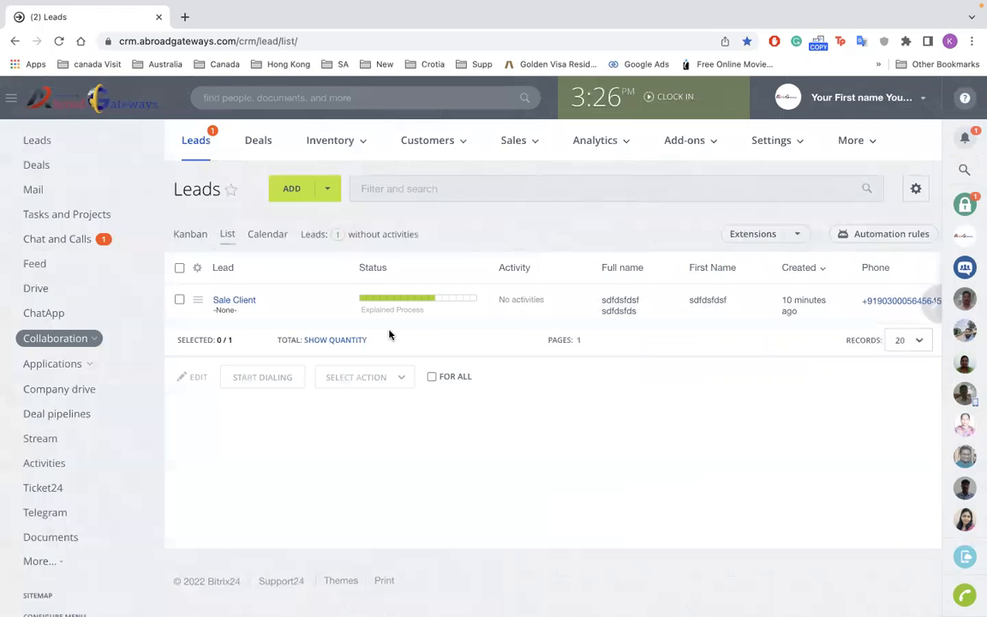
mouse_move(610, 4)
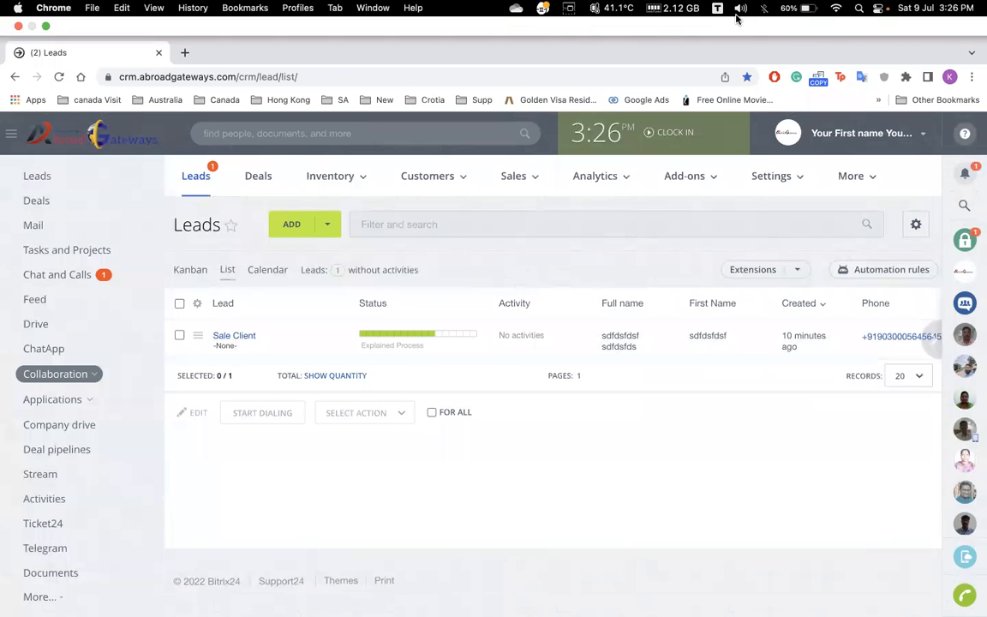